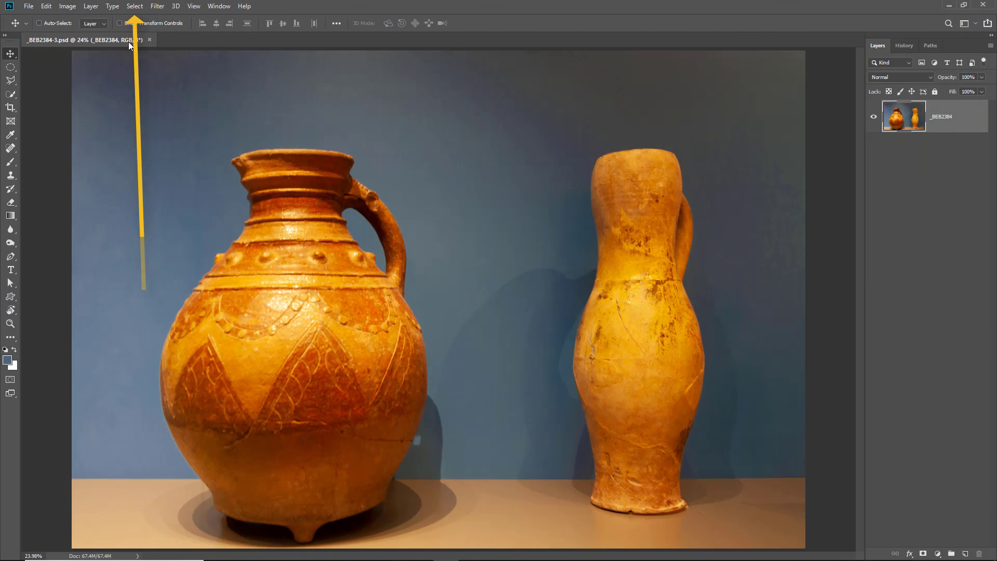
Open Color Range and switch its preview from Image back to Selection
click(135, 8)
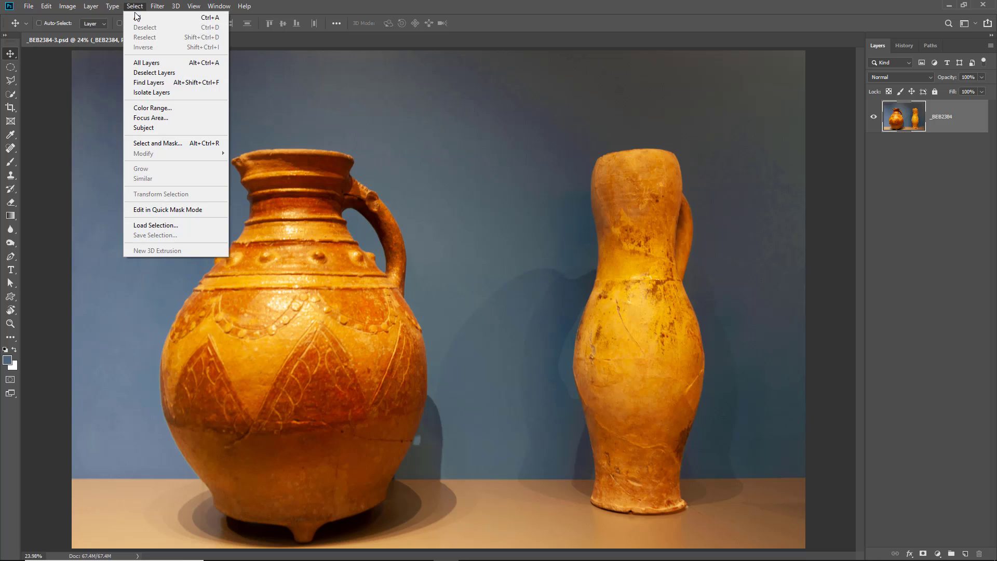
click(142, 111)
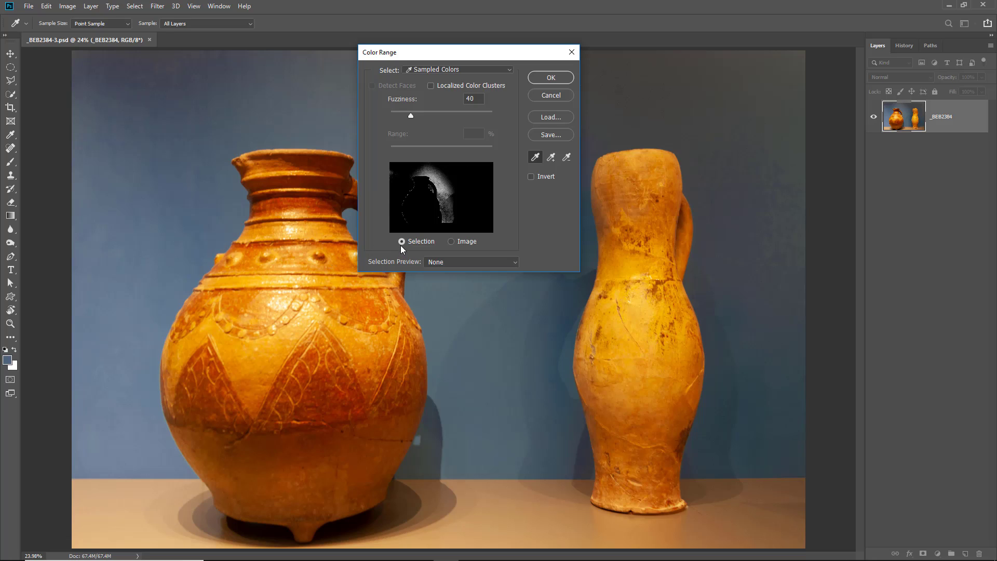
click(451, 242)
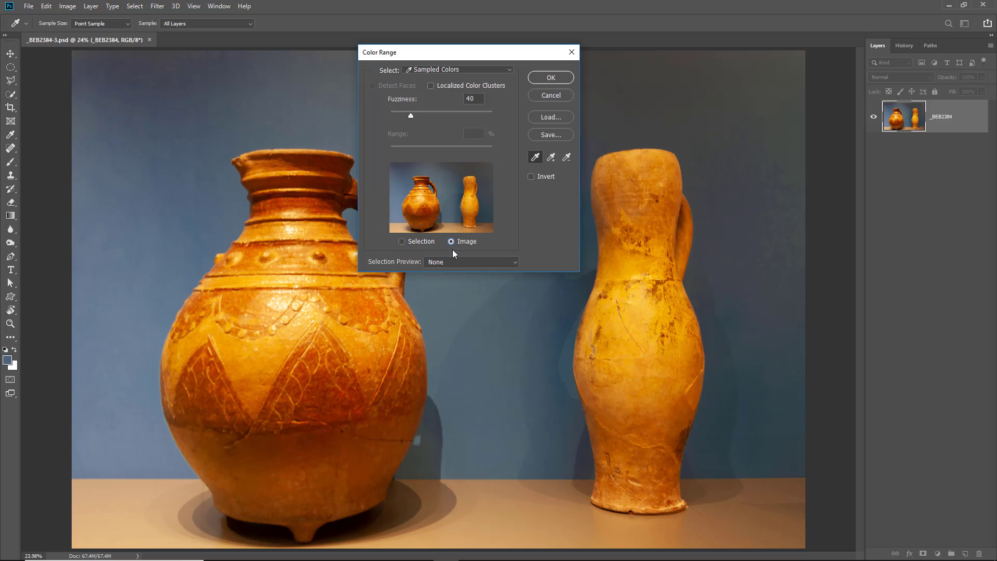
click(402, 242)
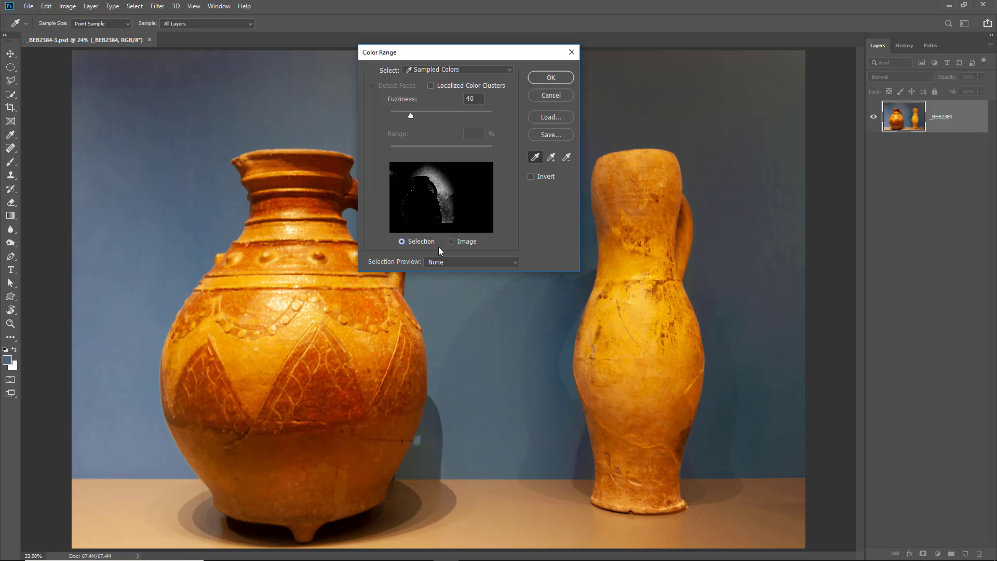
With Add to Sample, sample the blue backdrop around the jug, vase, top-right and lower-left corners
click(552, 158)
click(136, 94)
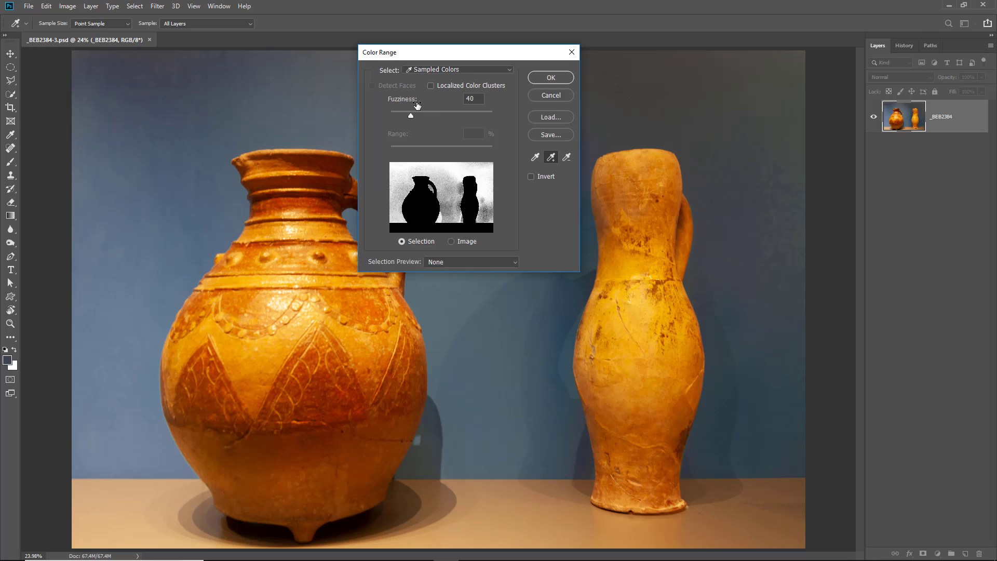
drag(452, 54, 799, 33)
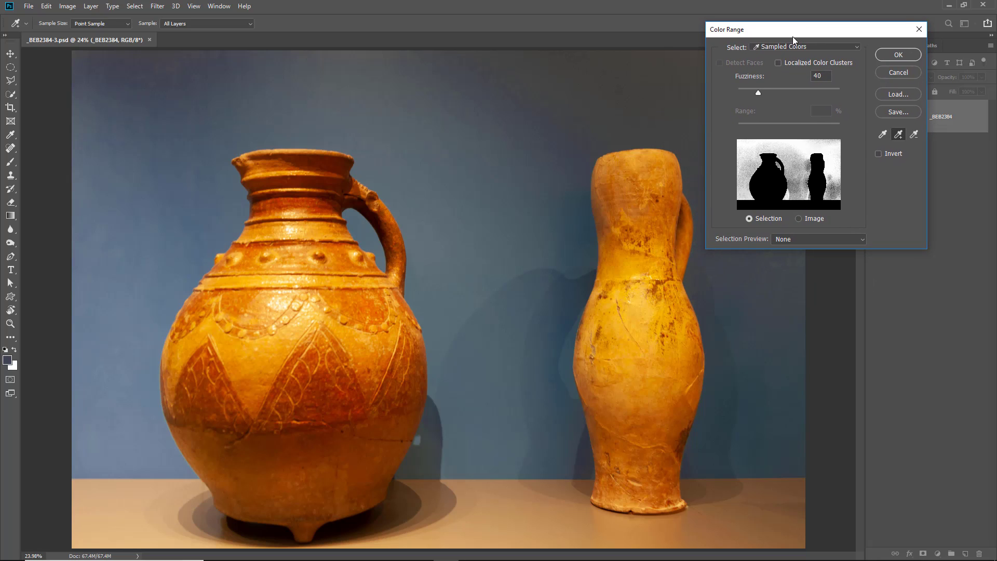
click(754, 403)
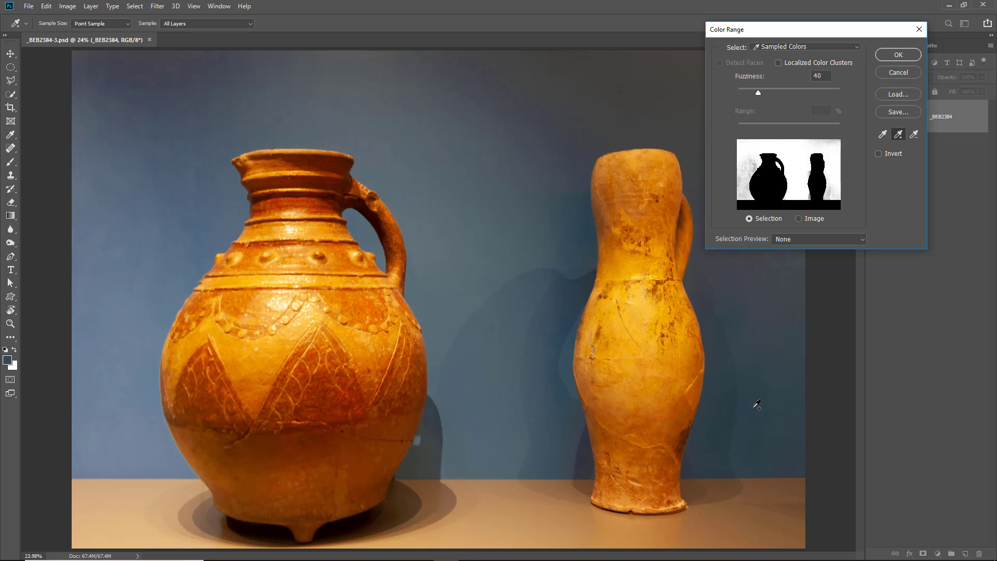
click(720, 408)
click(691, 56)
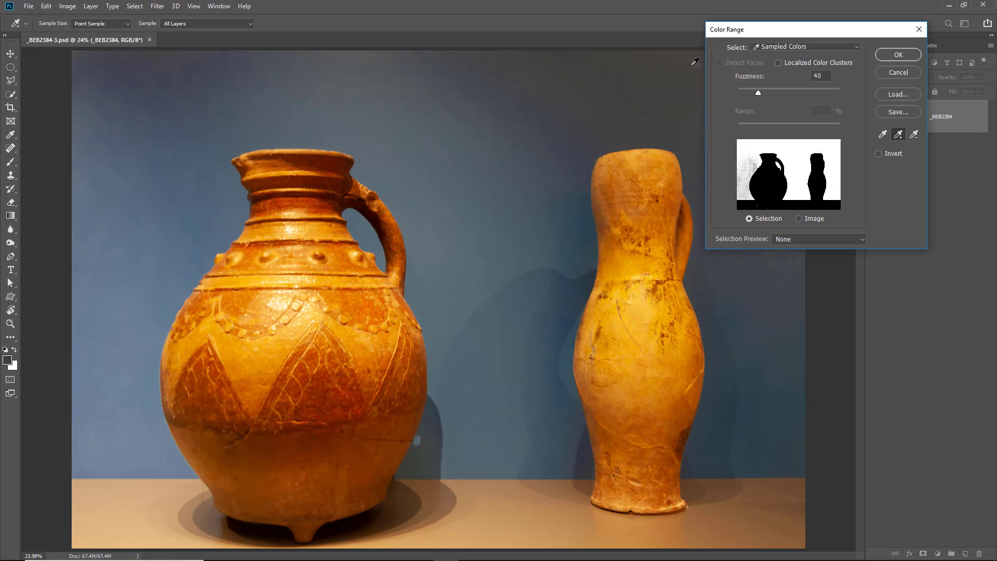
click(175, 224)
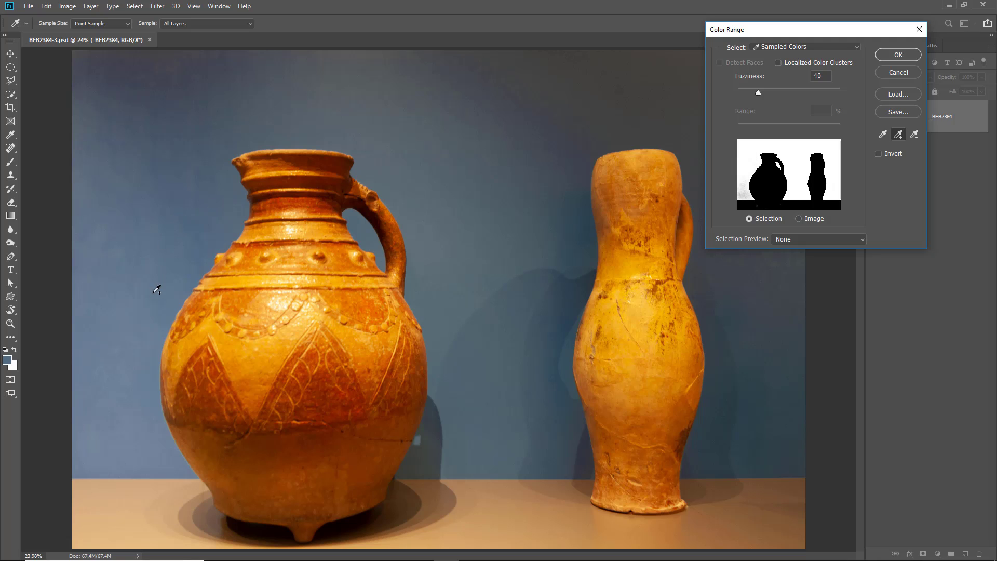
click(118, 424)
Raise Fuzziness, bring it back down to about 40, and accept the backdrop range
click(759, 94)
drag(758, 93, 792, 98)
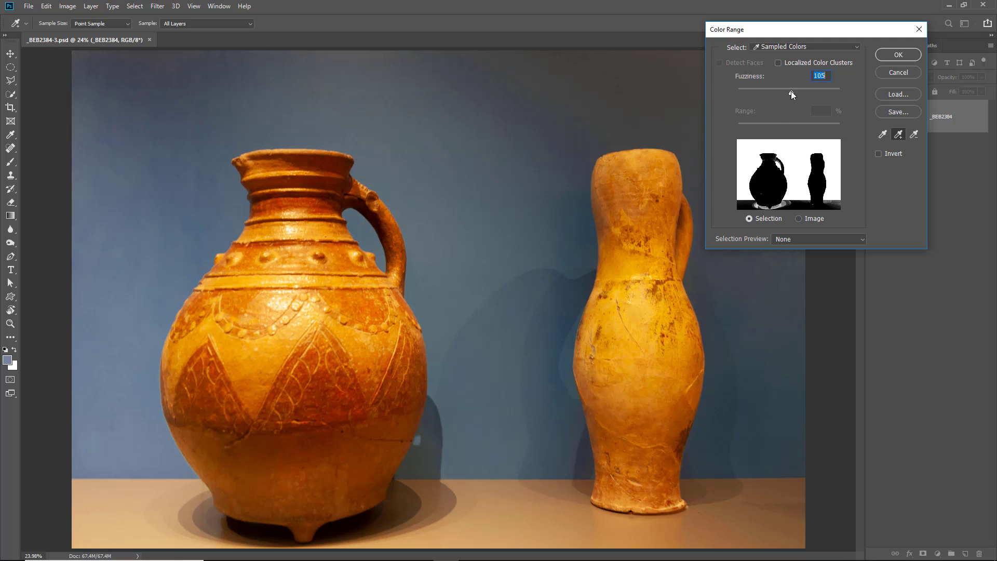
drag(792, 94, 759, 92)
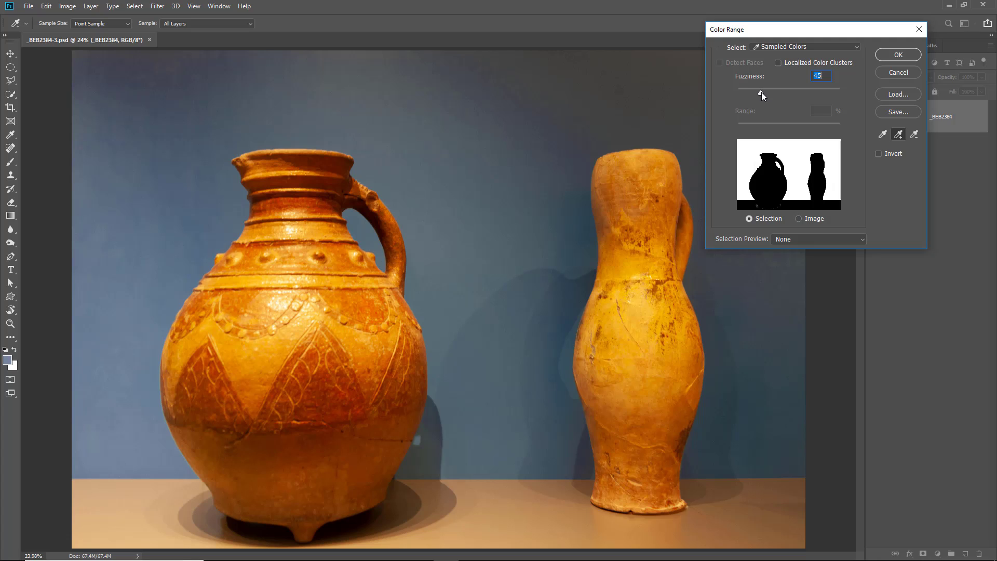
drag(759, 93, 755, 95)
click(755, 92)
click(899, 54)
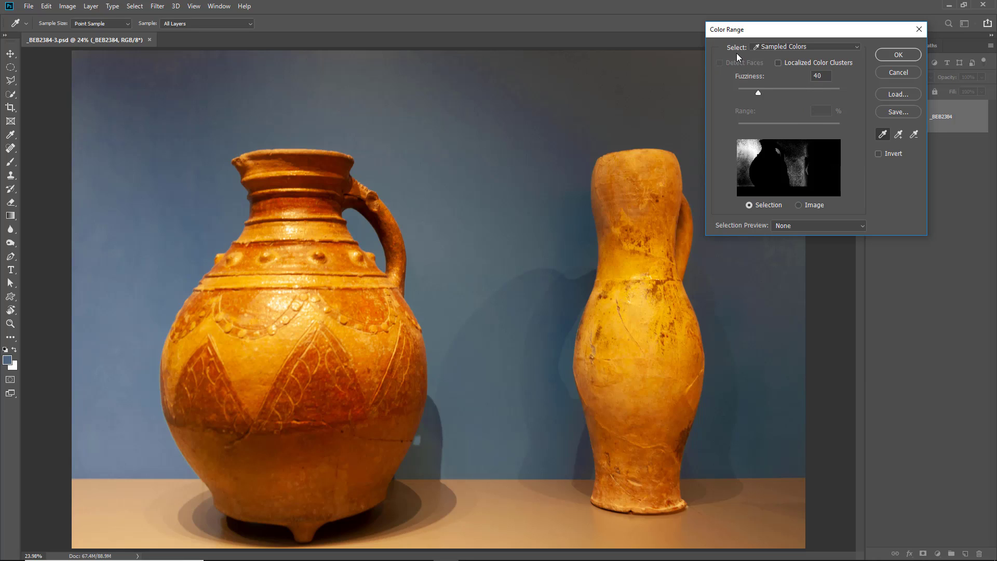
Keep Sampled Colors as the Color Range method
click(857, 47)
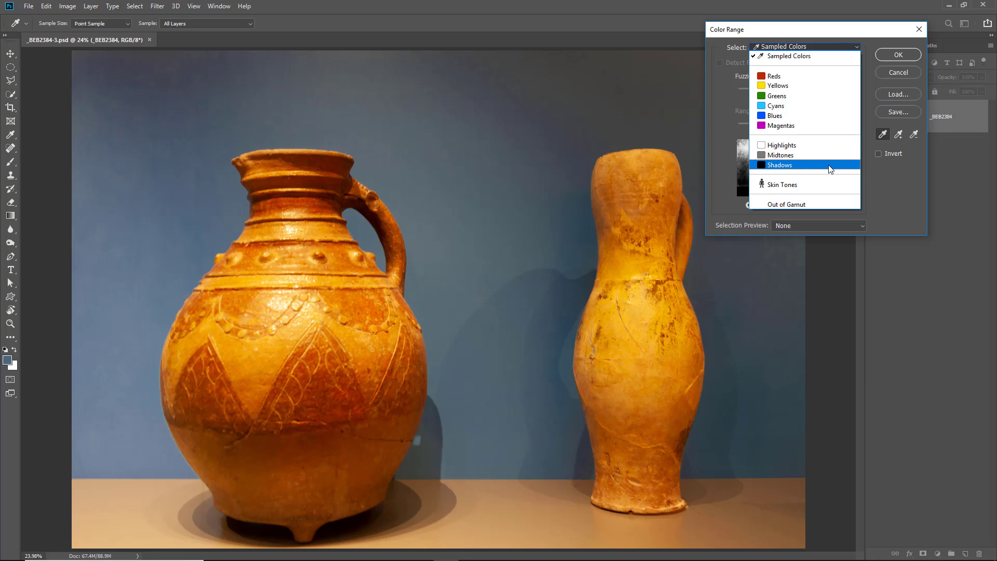
click(889, 190)
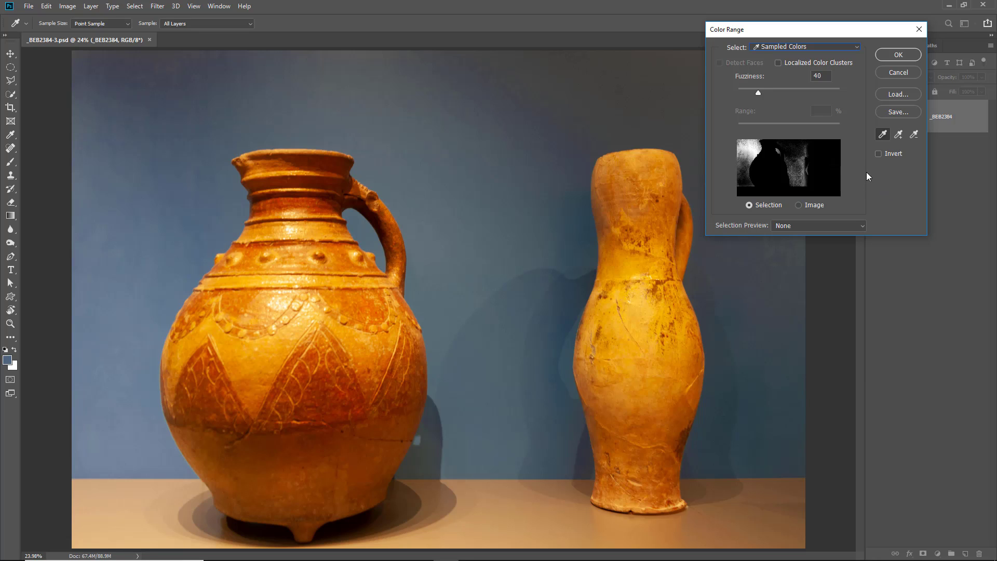
Add more backdrop spots beside the jug, upper-right and lower areas, plus the vase-base shadow
click(899, 136)
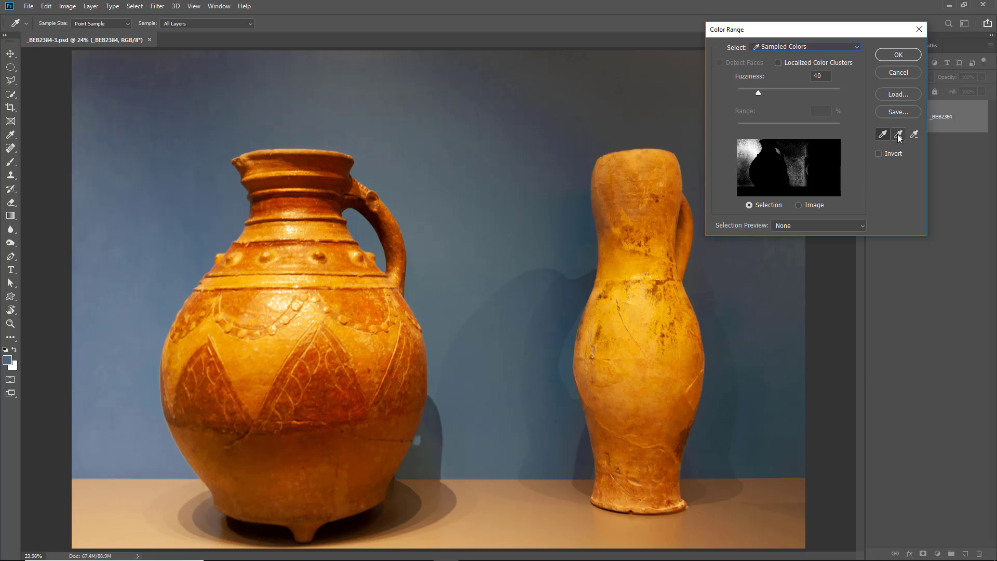
click(163, 223)
click(482, 286)
click(497, 331)
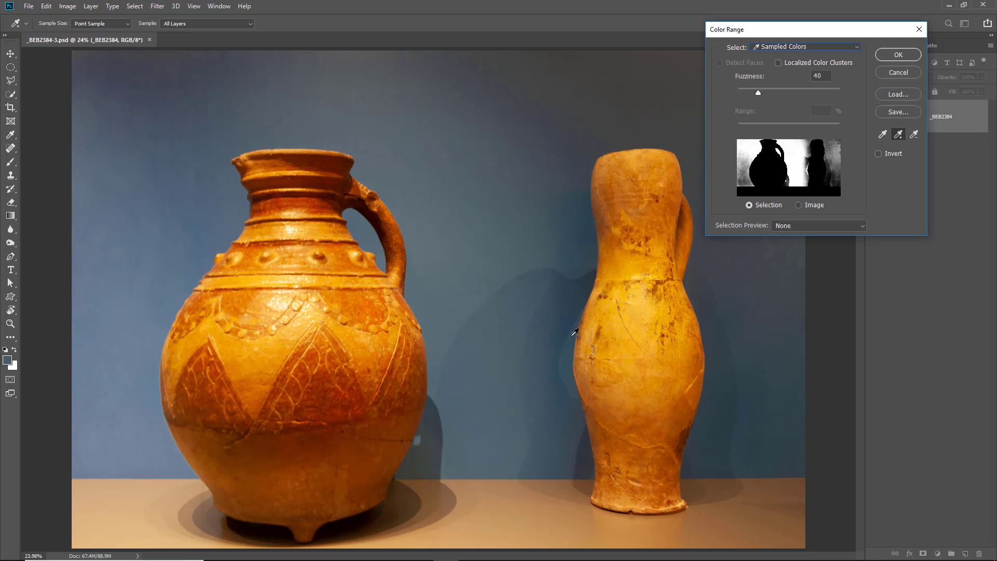
click(732, 360)
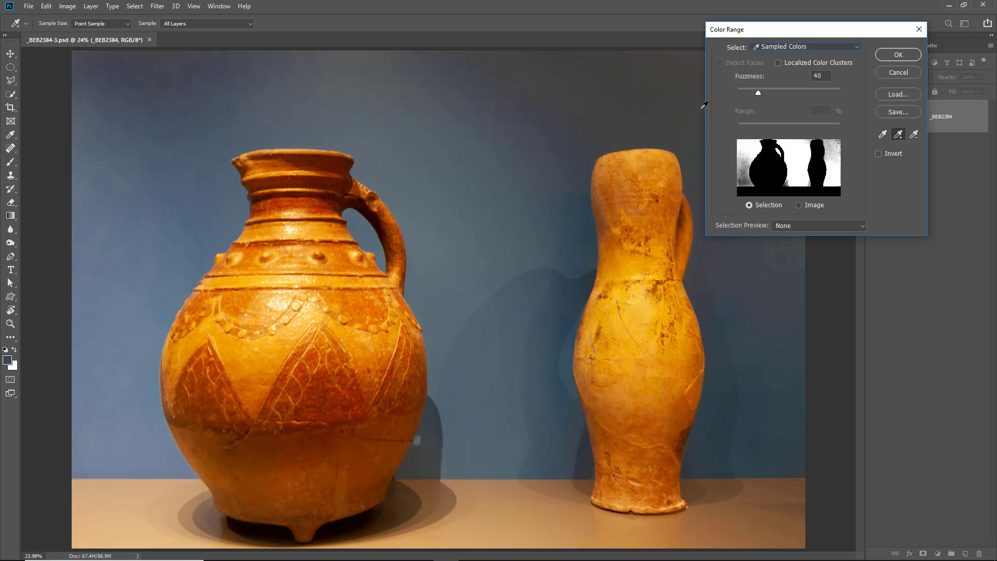
click(689, 87)
click(110, 402)
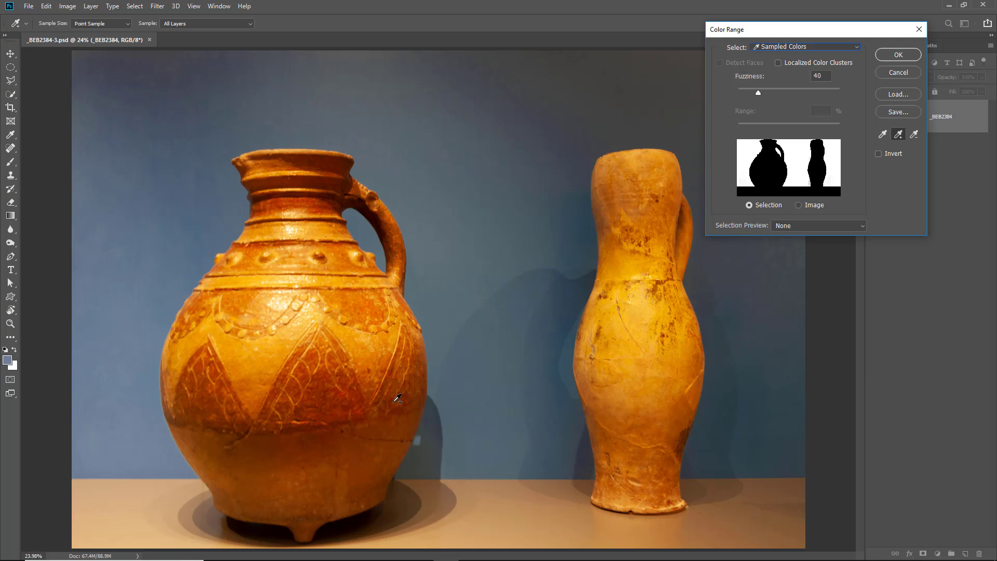
click(587, 460)
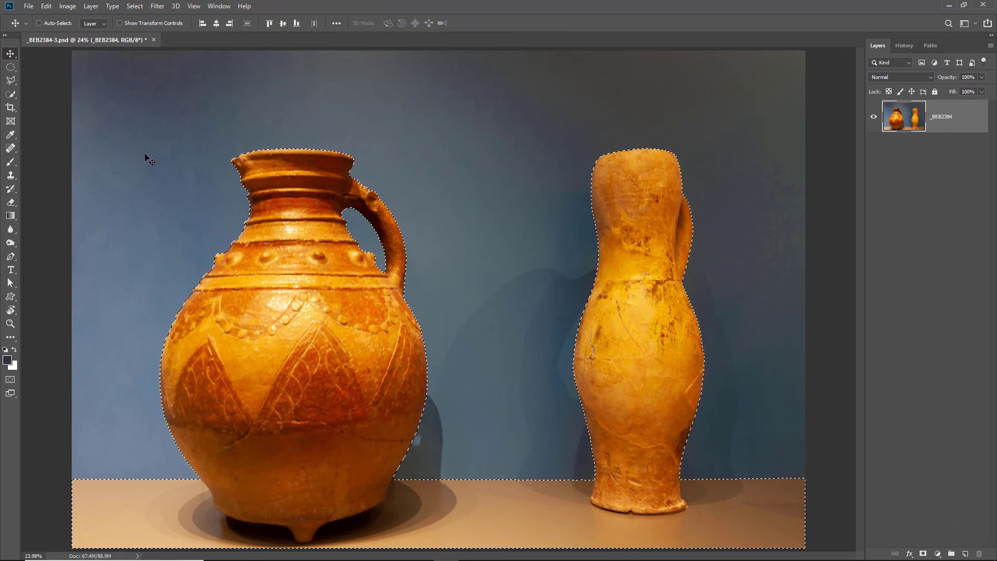
Open Select and Mask from the Select menu
click(135, 6)
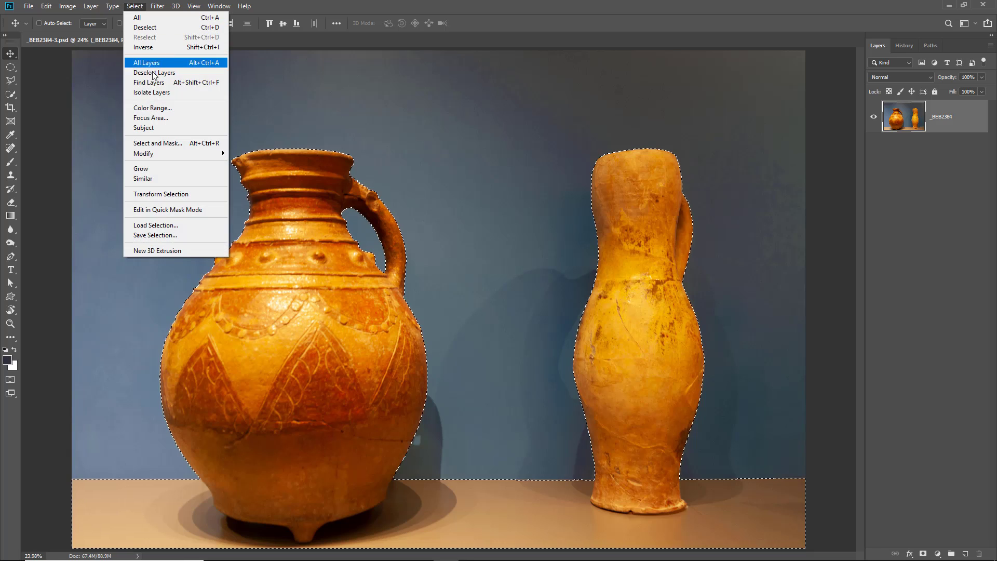
click(162, 144)
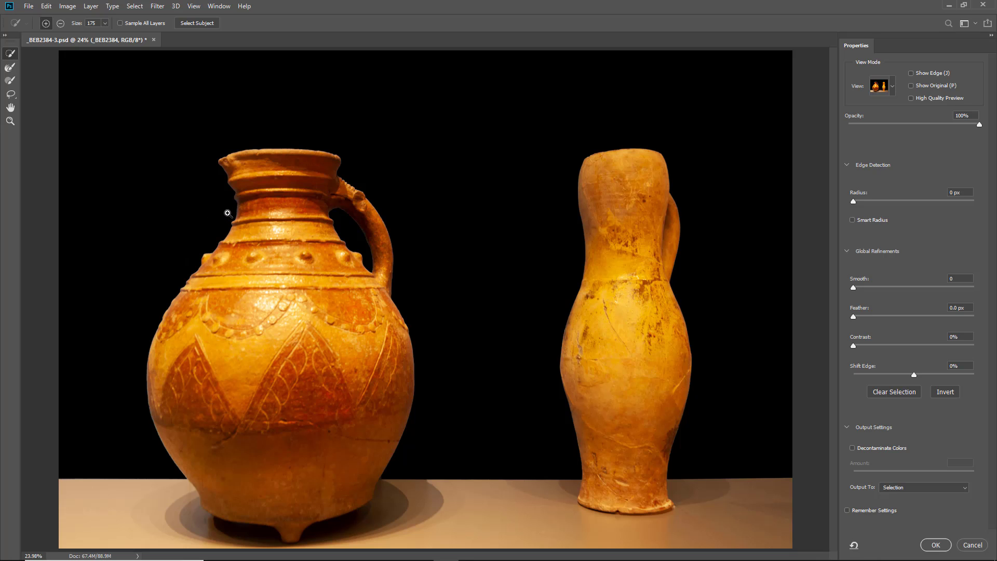
Zoom in on the jug's neck and pan along its edge
ctrl+click(226, 222)
ctrl+click(222, 228)
ctrl+click(215, 239)
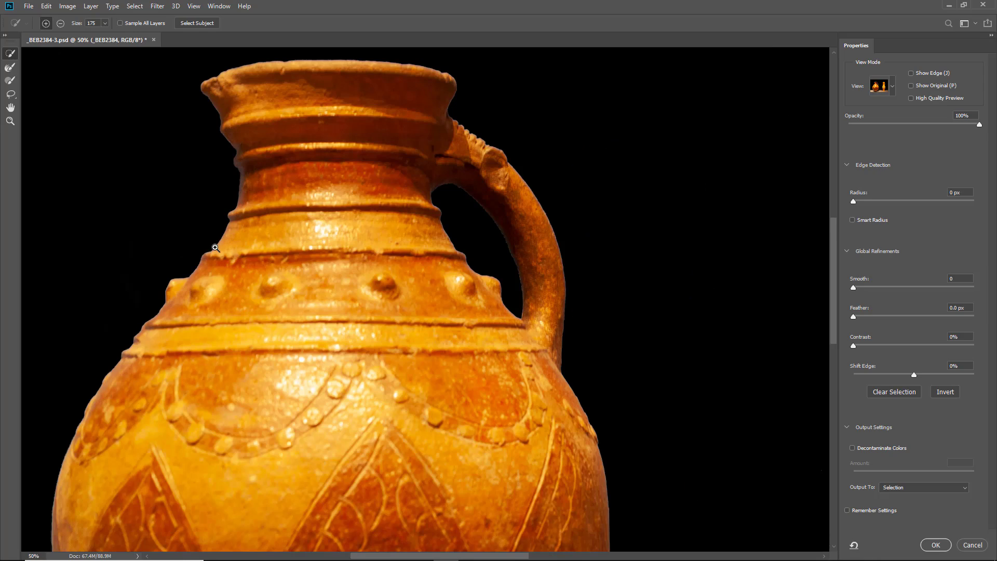
ctrl+click(216, 249)
ctrl+click(215, 262)
ctrl+click(214, 275)
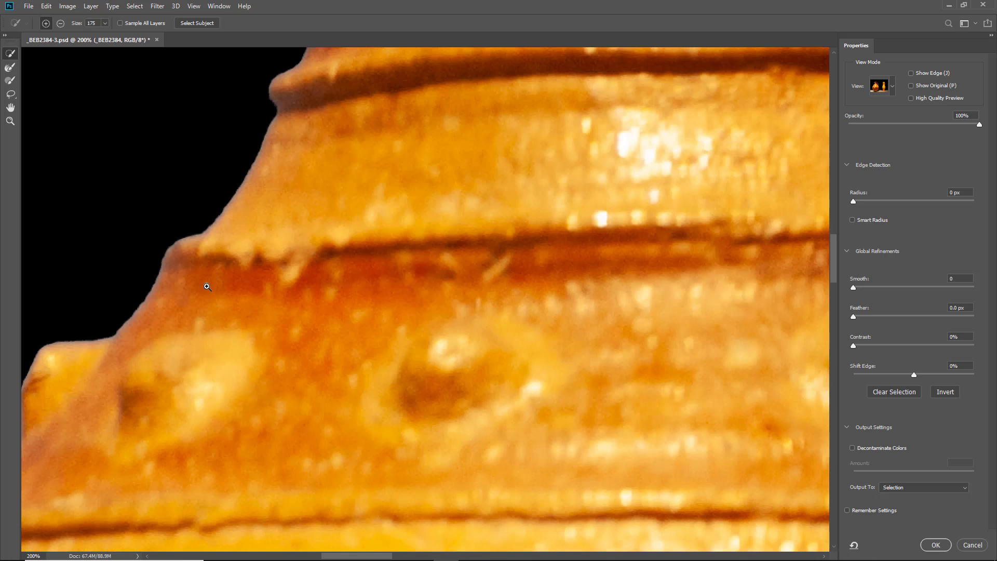
mouse_move(204, 293)
mouse_down()
mouse_move(214, 307)
mouse_move(307, 329)
mouse_move(327, 314)
mouse_up()
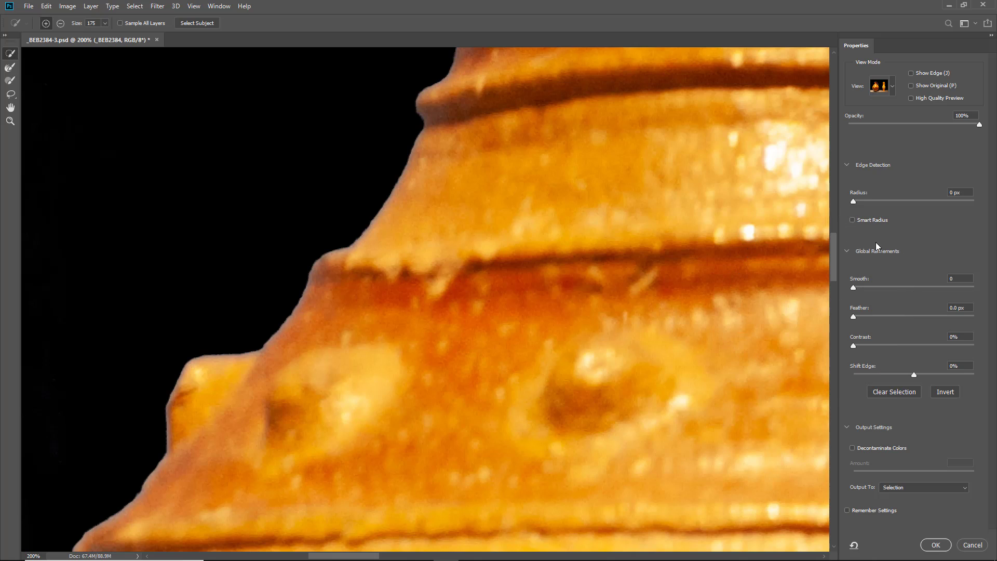
Set Feather to about 1.8 px, Smooth 42 and Shift Edge -55%
click(861, 317)
drag(862, 317, 866, 319)
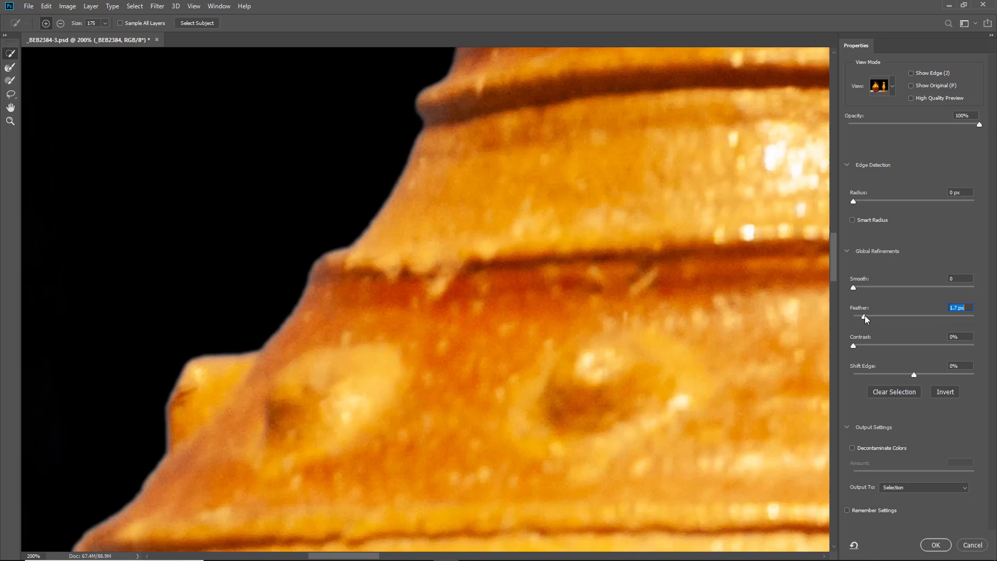
click(904, 288)
click(895, 375)
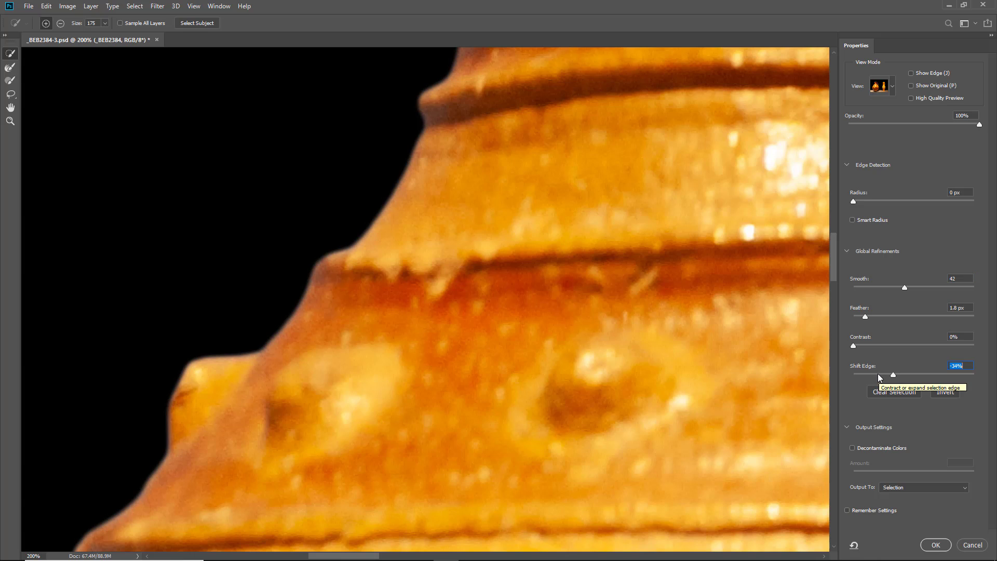
click(881, 374)
click(963, 488)
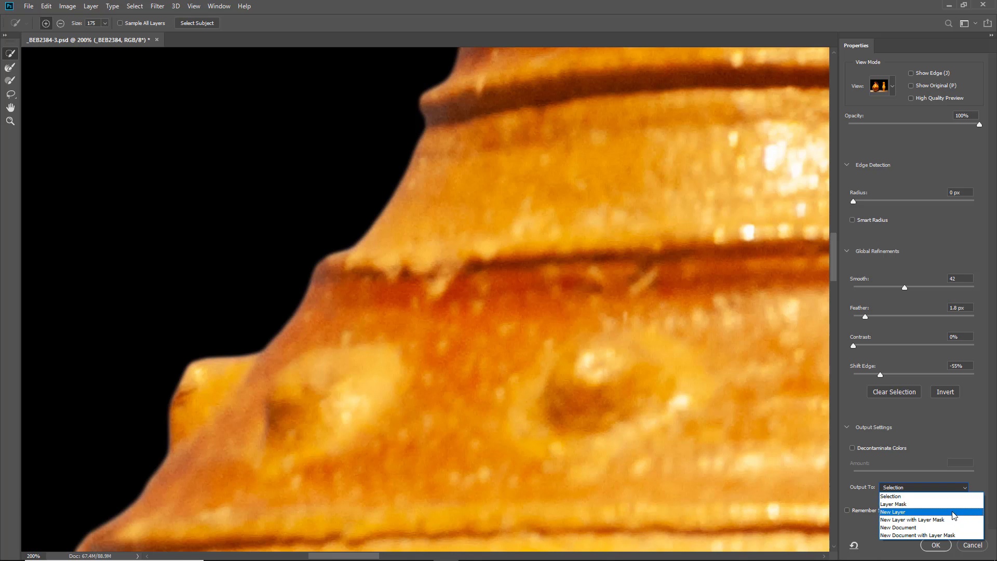
Output the refinement as a Layer Mask and fit the image on screen with Ctrl+0
click(953, 504)
click(939, 545)
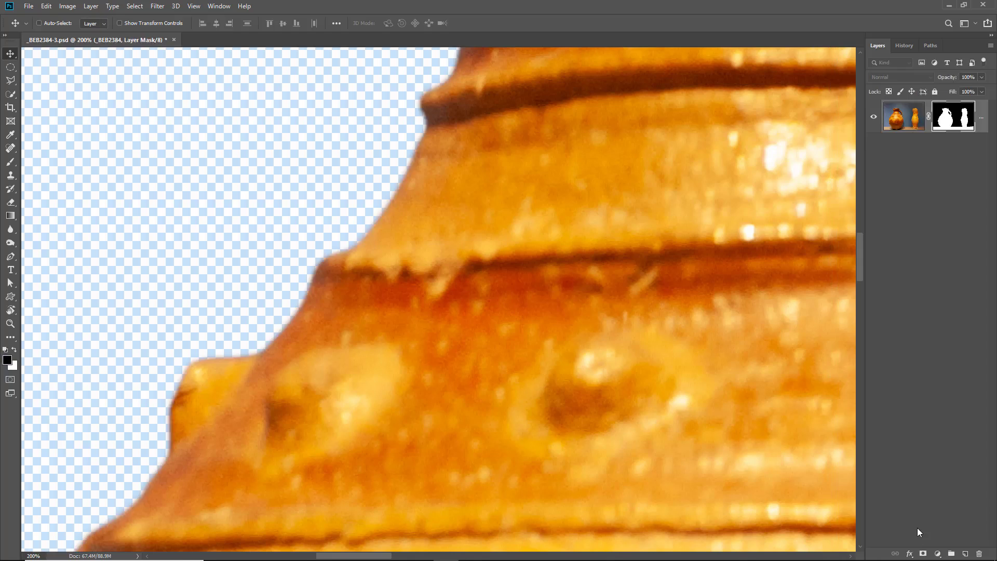
key(ctrl+0)
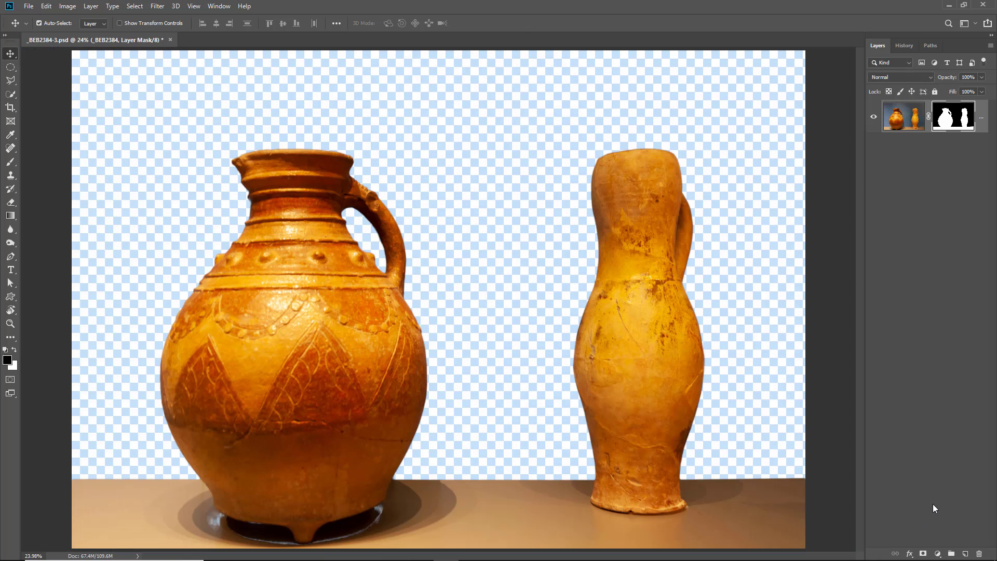